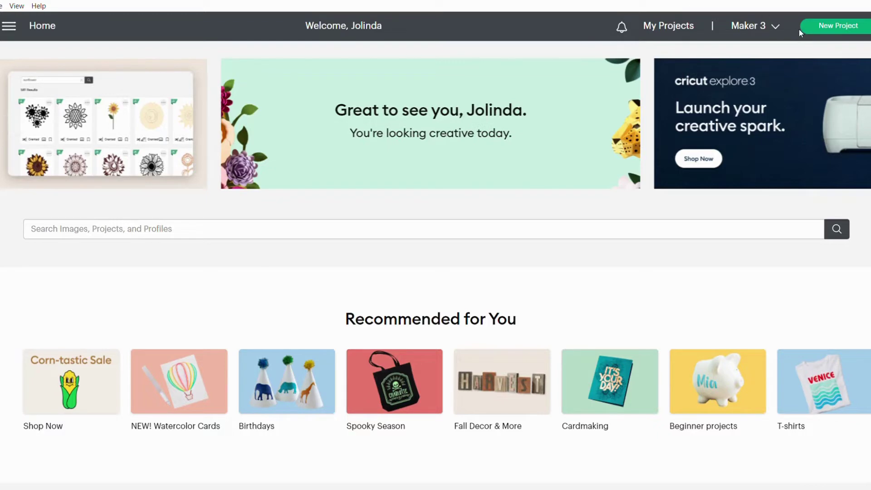
- Start a new project, upload the 'Have a Sweet Christmas' SVG and place it on the canvas
left_click(830, 25)
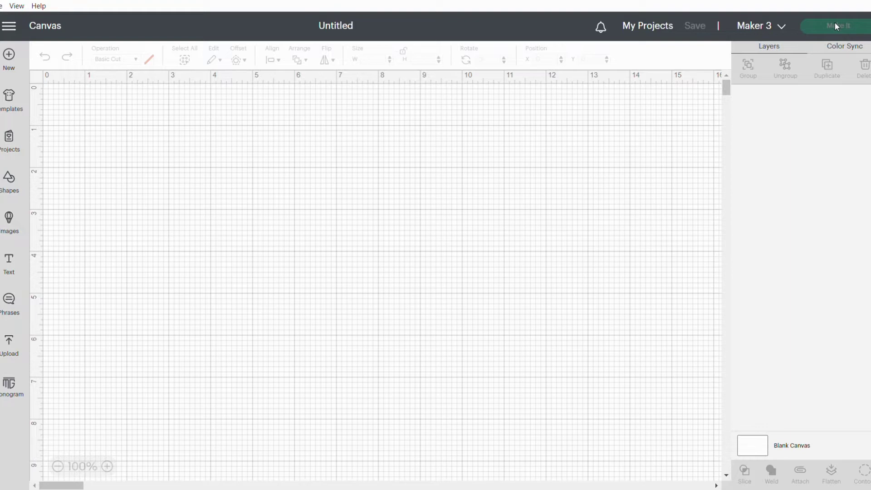
left_click(10, 347)
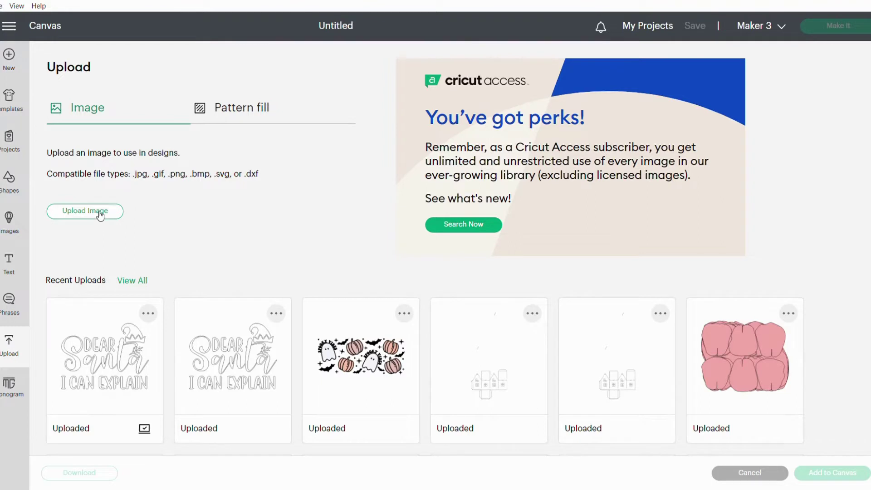
left_click(96, 211)
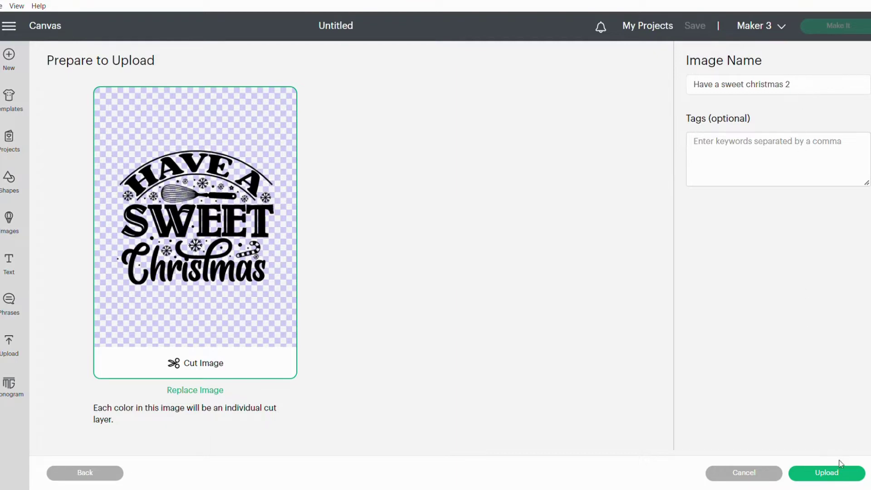
left_click(839, 472)
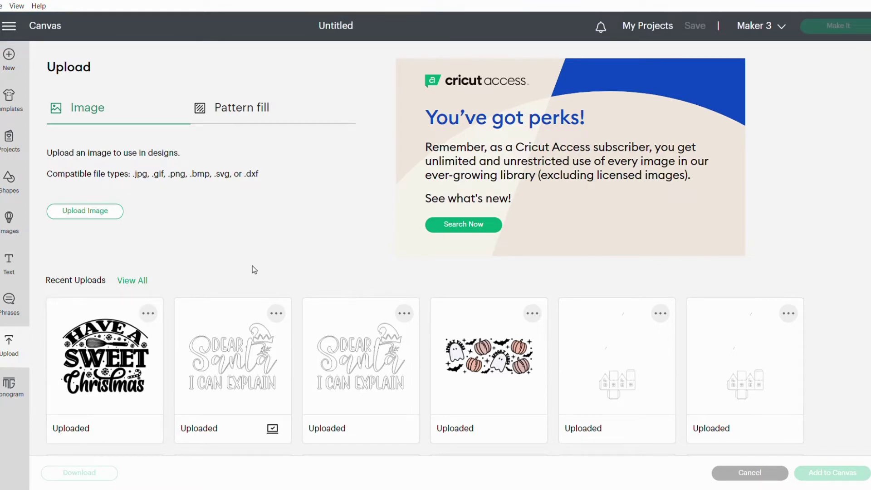
left_click(78, 345)
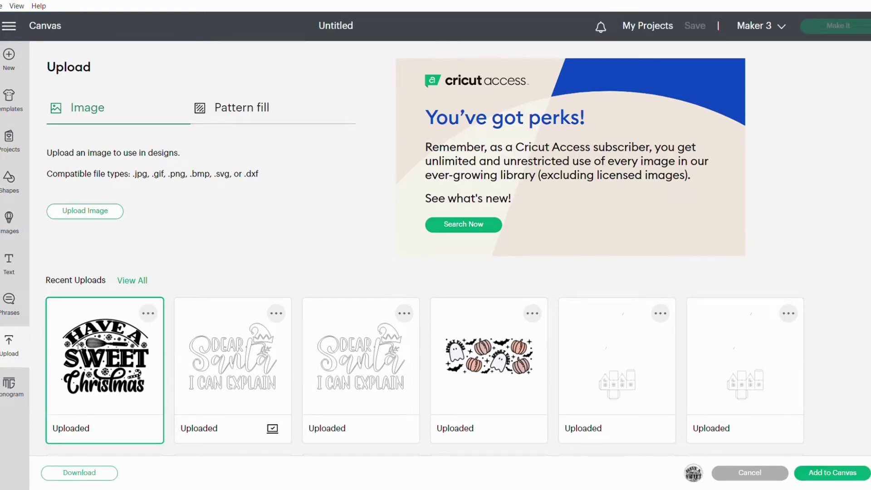
left_click(814, 473)
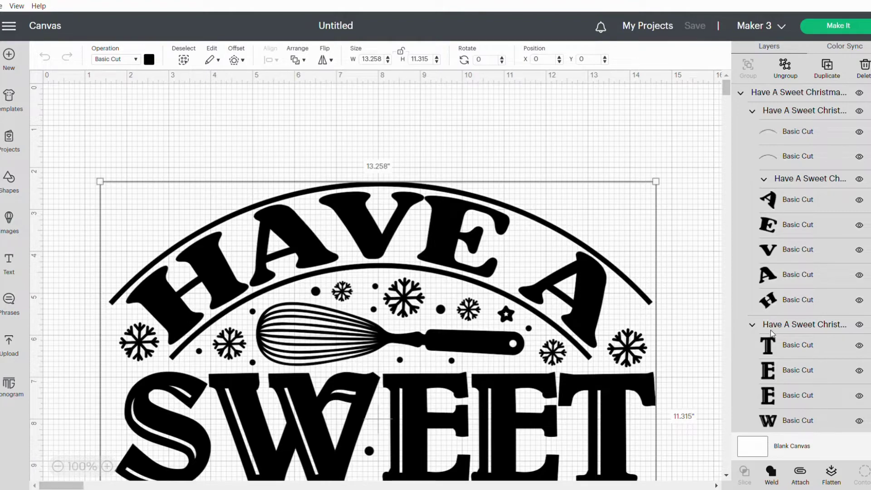
- Shrink the Christmas design to 8.364 × 7.138 in and add a 7.5-inch-wide circle
left_click_drag(664, 189, 353, 302)
left_click(358, 278)
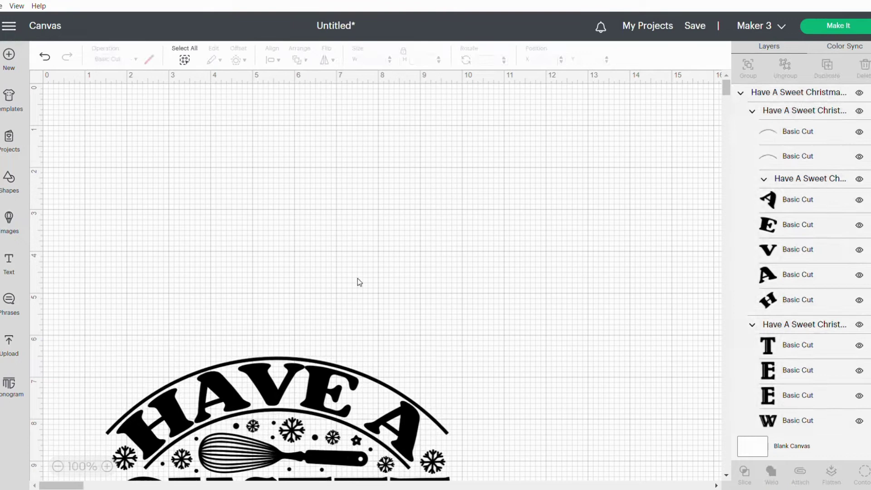
left_click(9, 180)
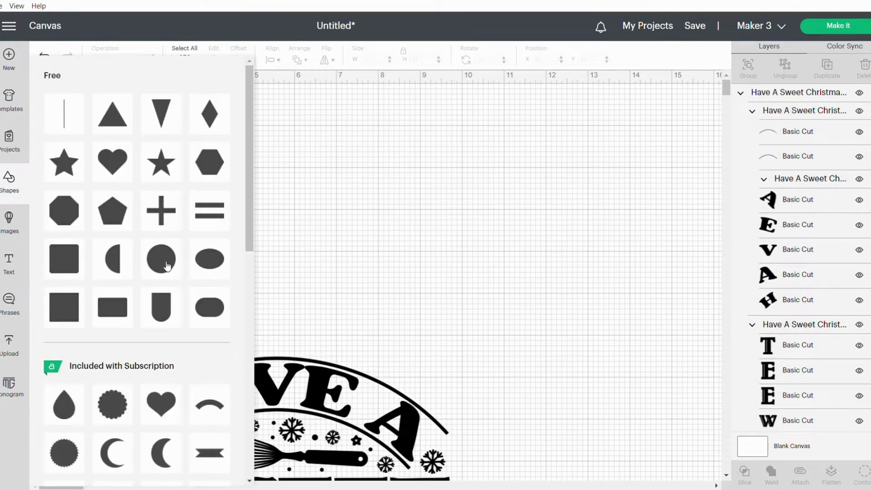
left_click(167, 263)
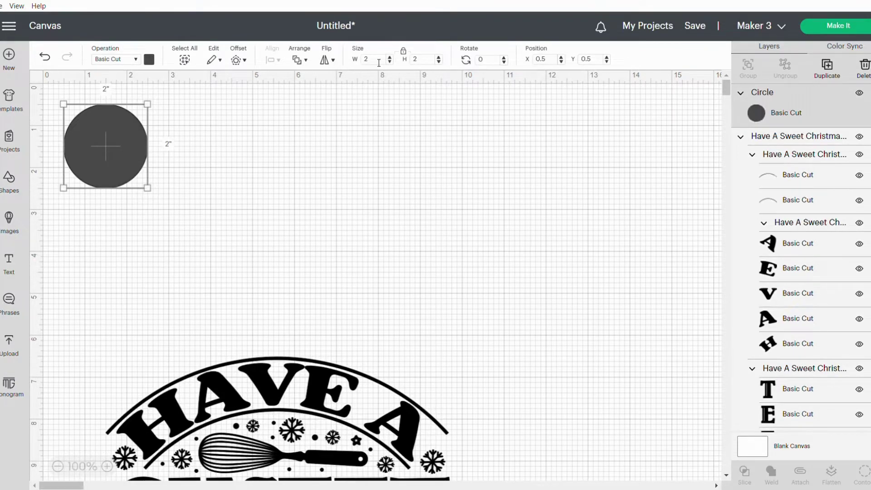
left_click(363, 60)
type("7.5")
key("Return")
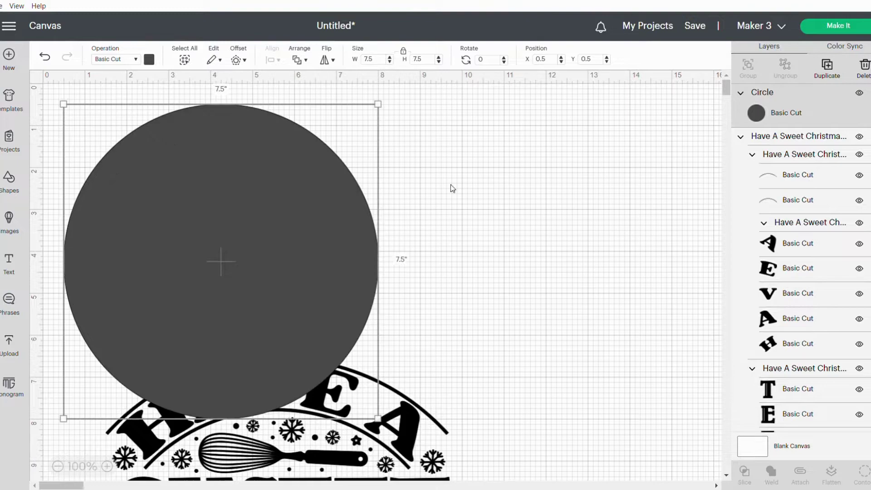
- Move the Christmas design to sit to the right of the circle
left_click(461, 262)
left_click(397, 417)
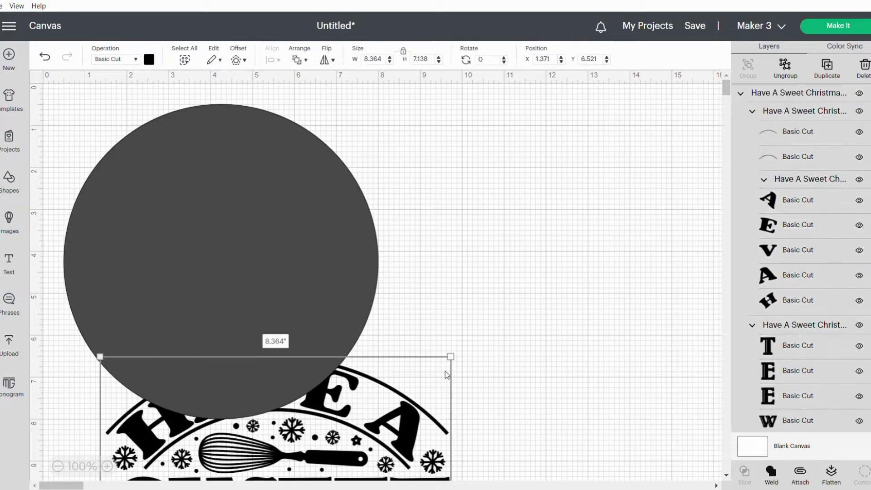
left_click_drag(453, 363, 671, 123)
- Send the circle to the back and move the Christmas design onto it
key("ctrl+z")
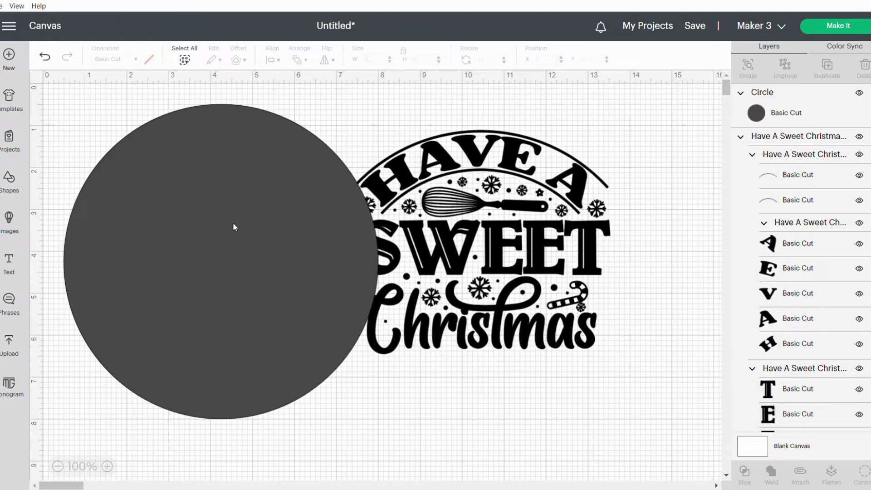
right_click(238, 225)
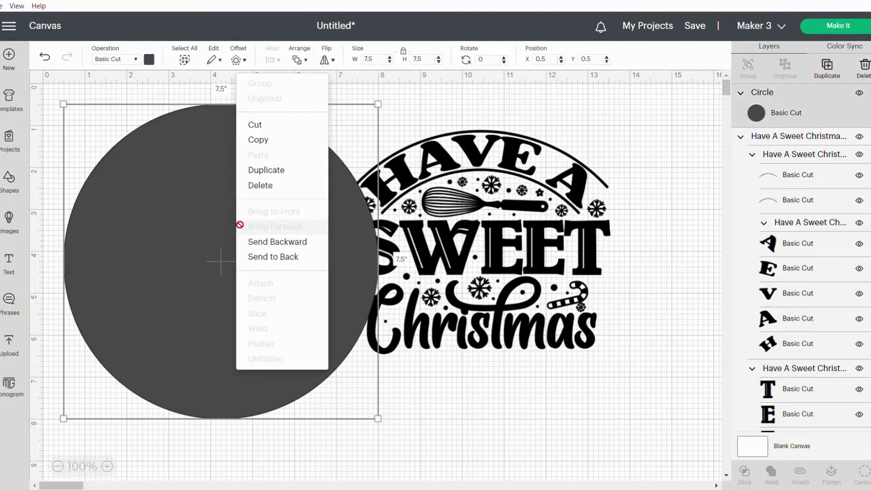
left_click(286, 257)
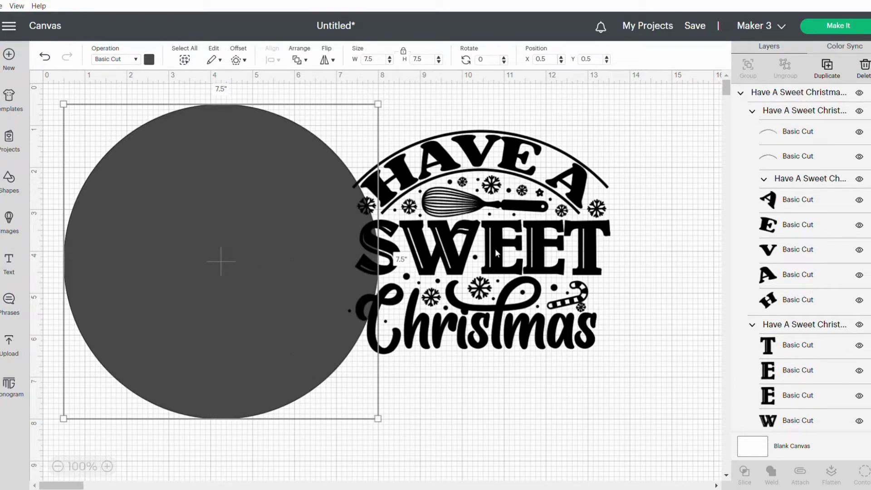
left_click_drag(495, 248, 236, 246)
left_click(500, 315)
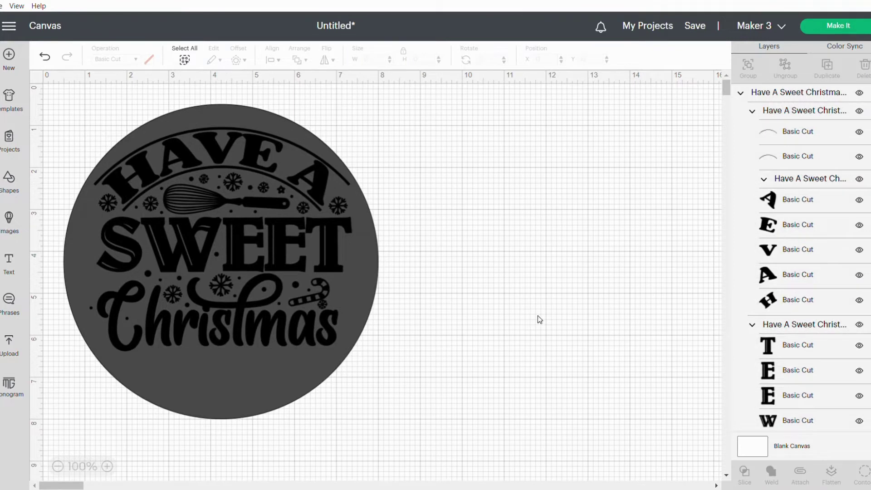
left_click(228, 301)
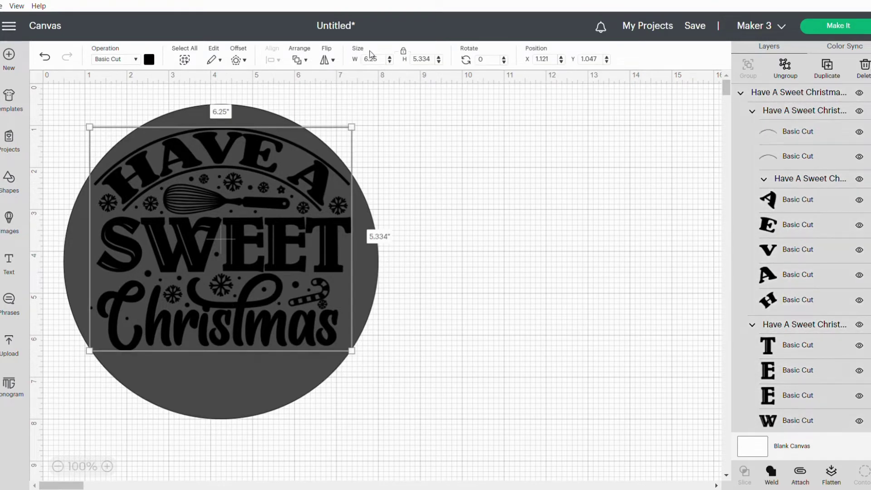
left_click(396, 192)
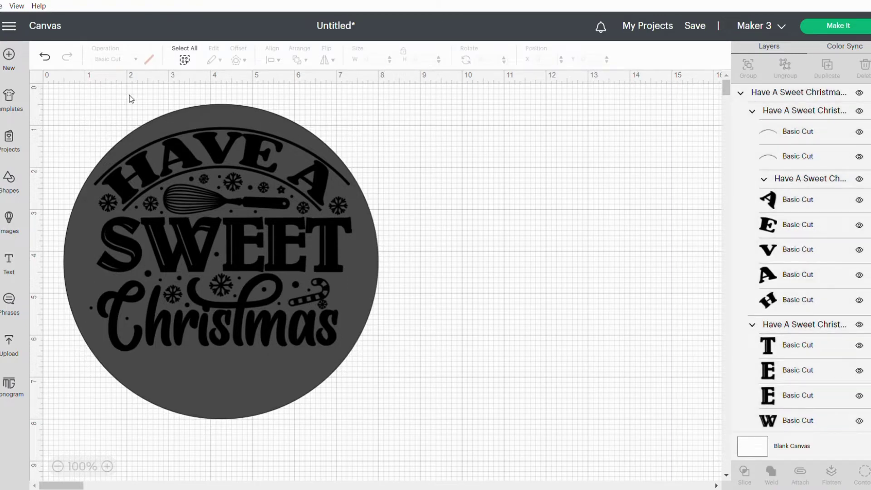
- Delete the grey circle, attach all design pieces into one 6.25 × 5.334 in design, and choose Make It
left_click(226, 388)
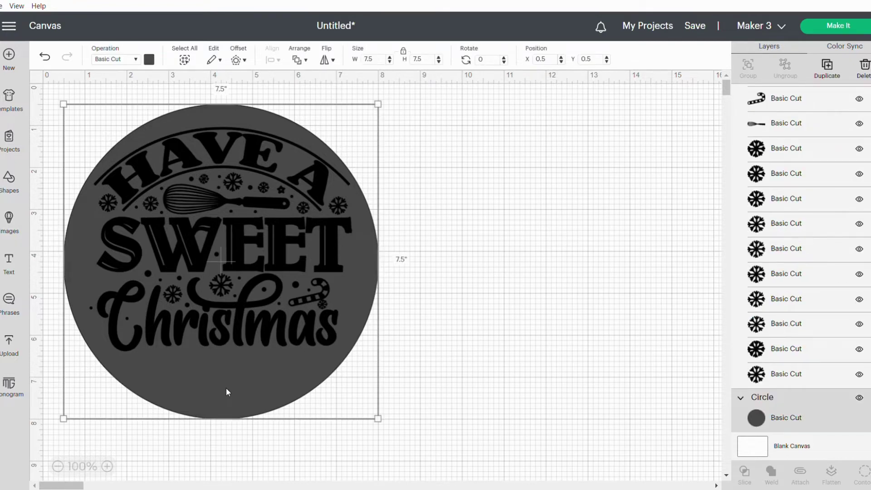
key("Delete")
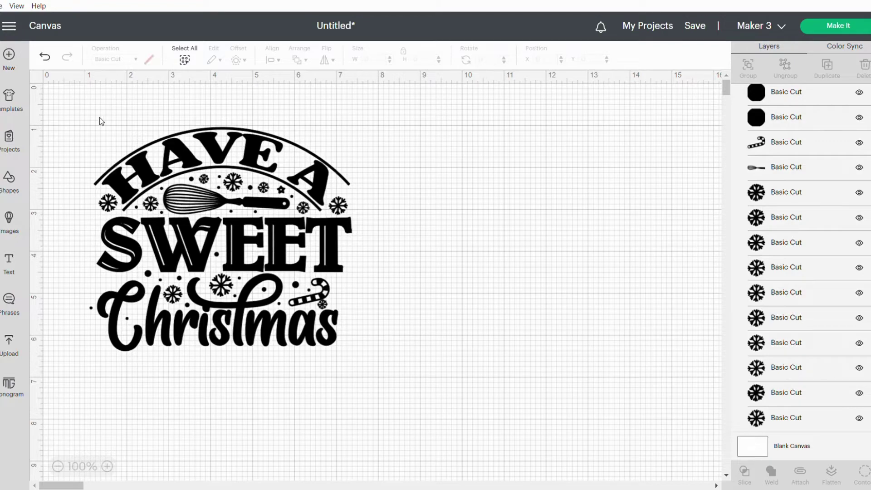
left_click(127, 172)
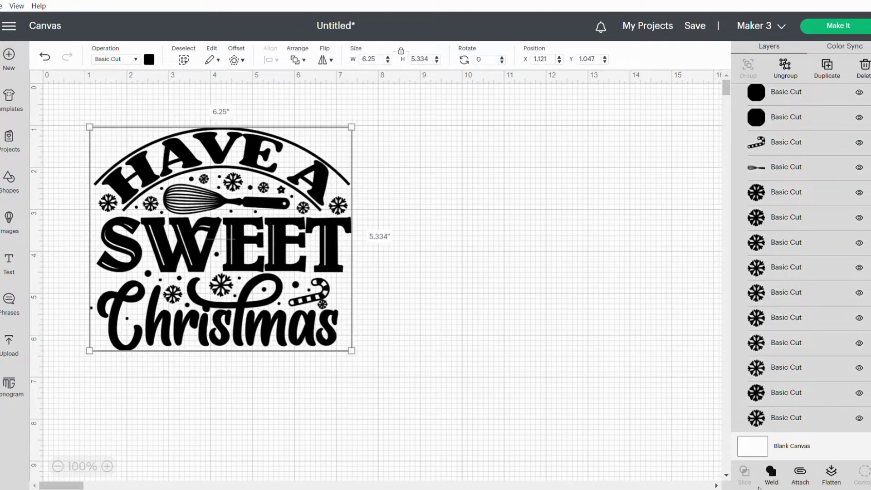
left_click(804, 479)
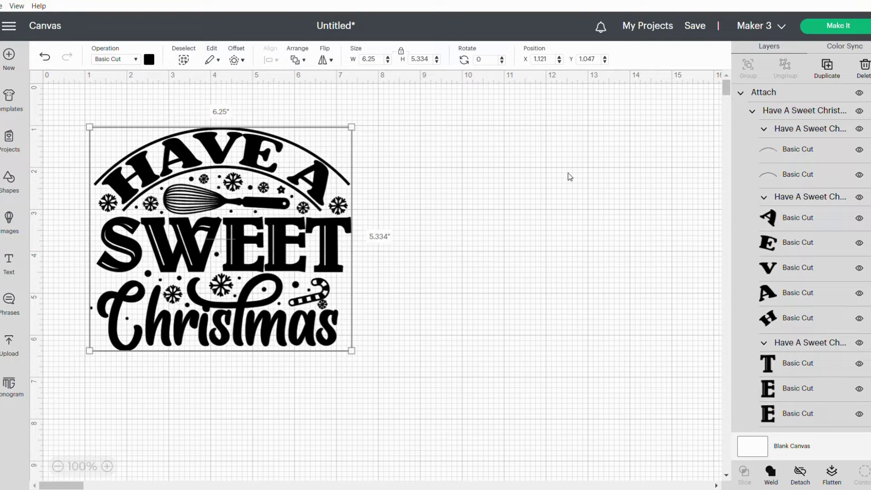
left_click(844, 23)
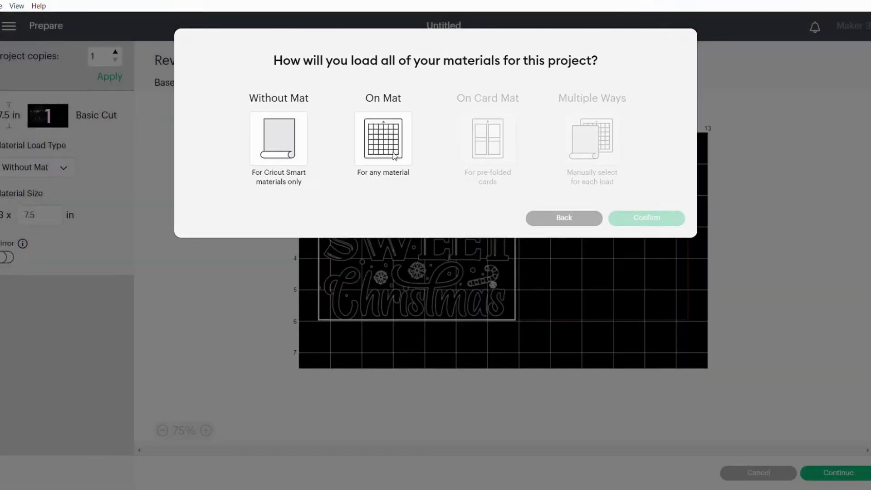
- Load the design on a 12 in × 12 in mat, mirror it, and continue to the Make step
left_click(374, 143)
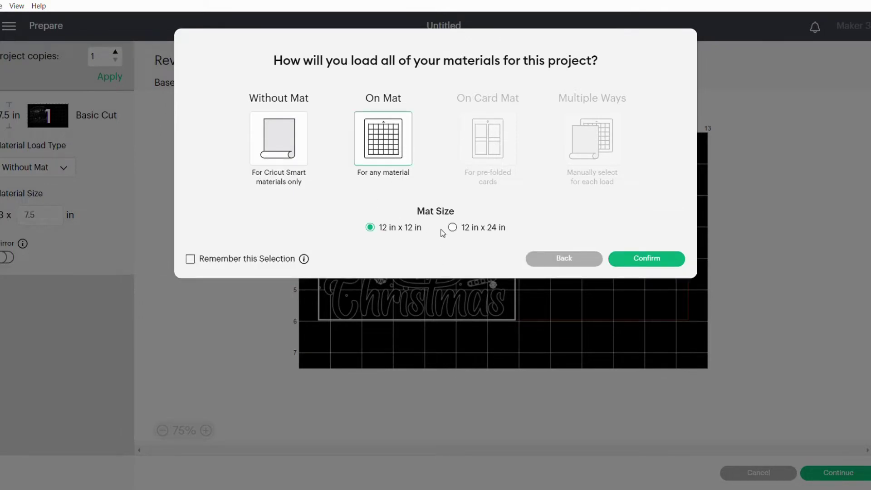
left_click(660, 262)
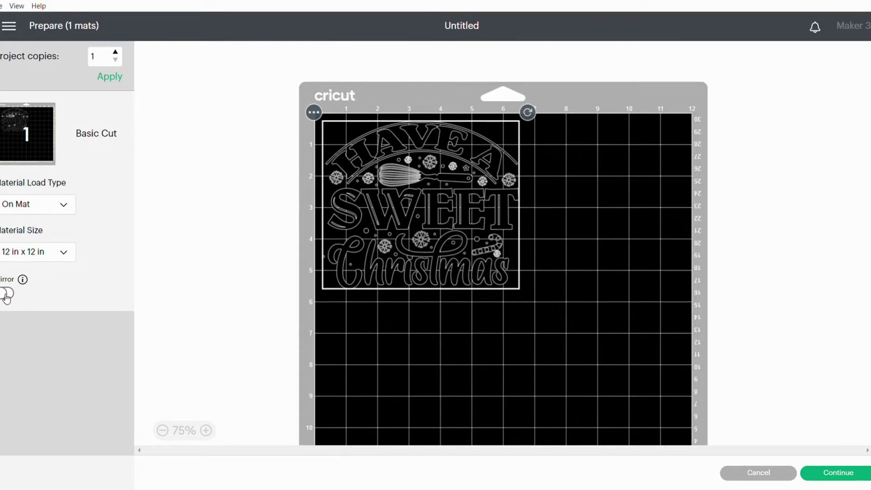
left_click(7, 294)
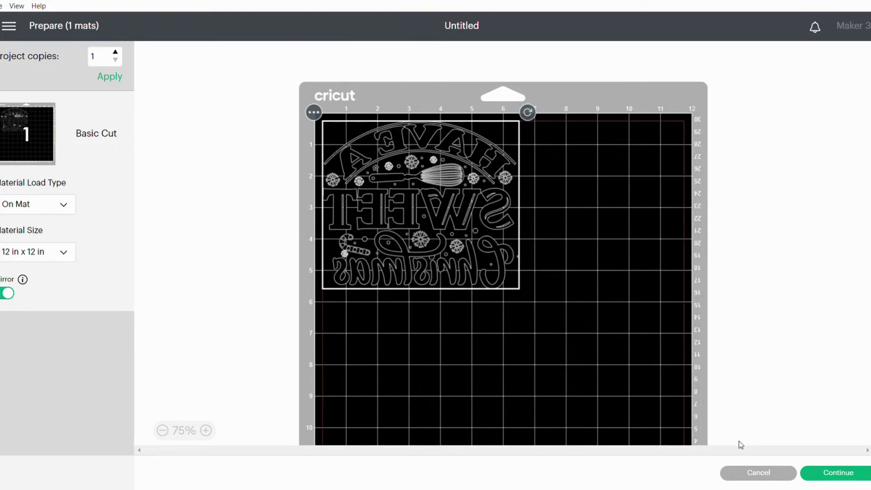
left_click(851, 476)
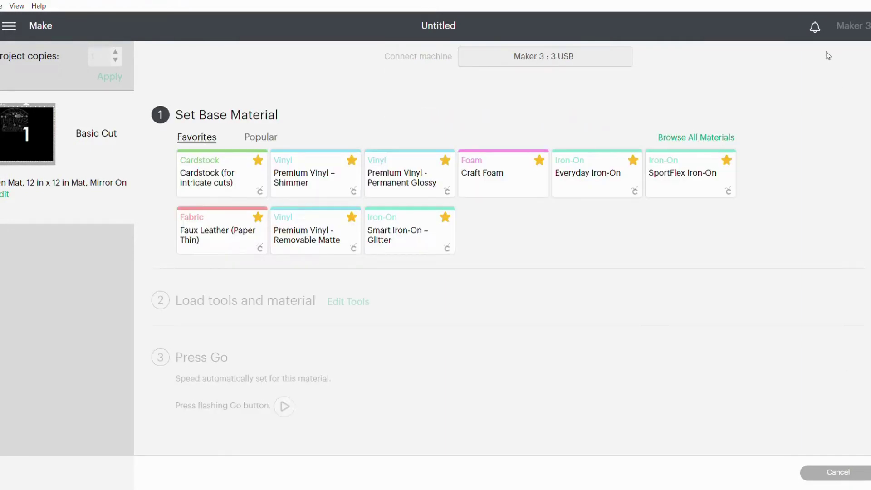
- Choose Stencil Vinyl from the Vinyl materials category as the base material
left_click(693, 139)
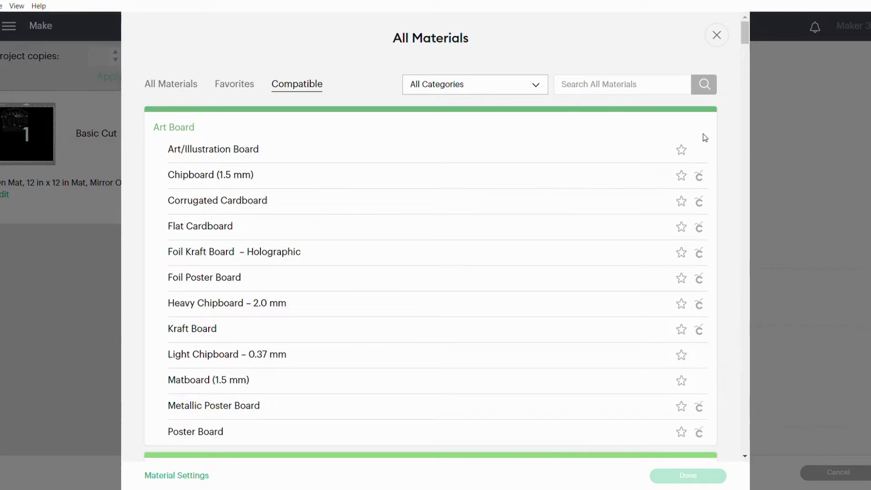
left_click(523, 90)
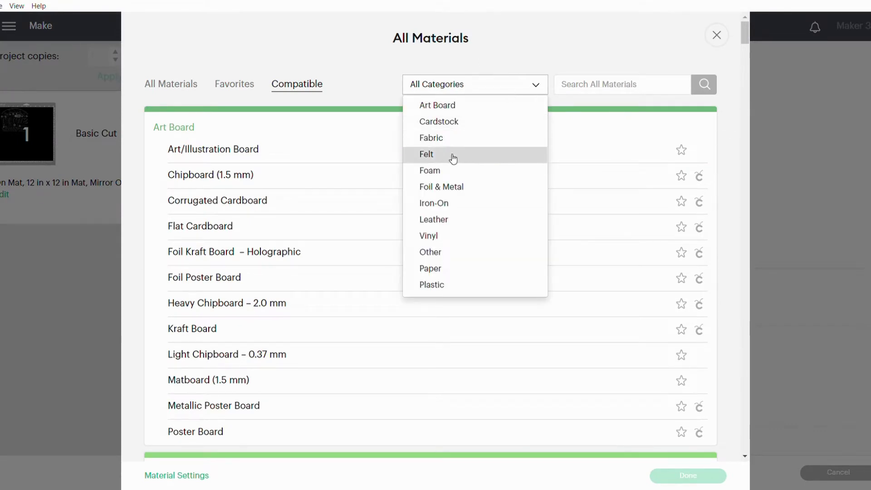
left_click(449, 237)
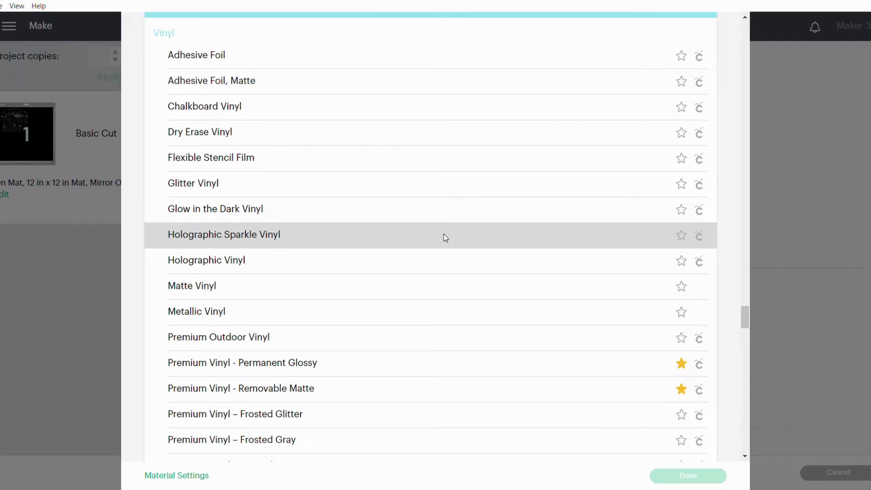
scroll(443, 234, "down", 6)
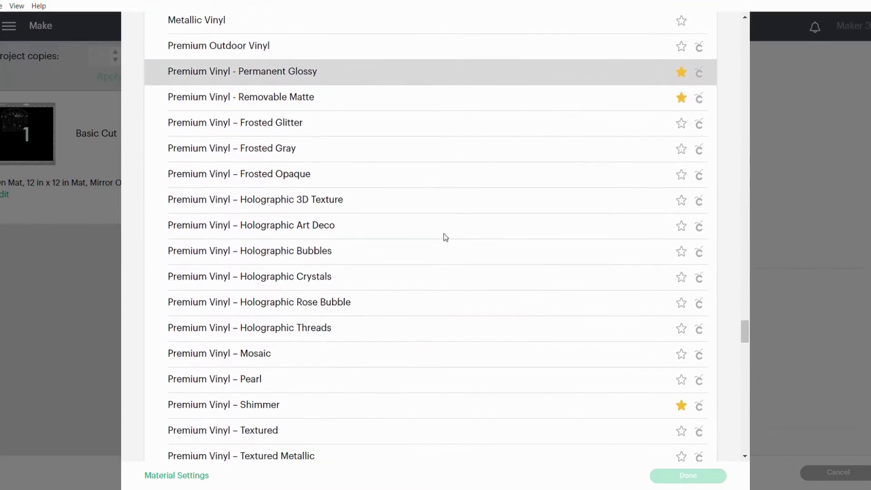
scroll(445, 236, "down", 7)
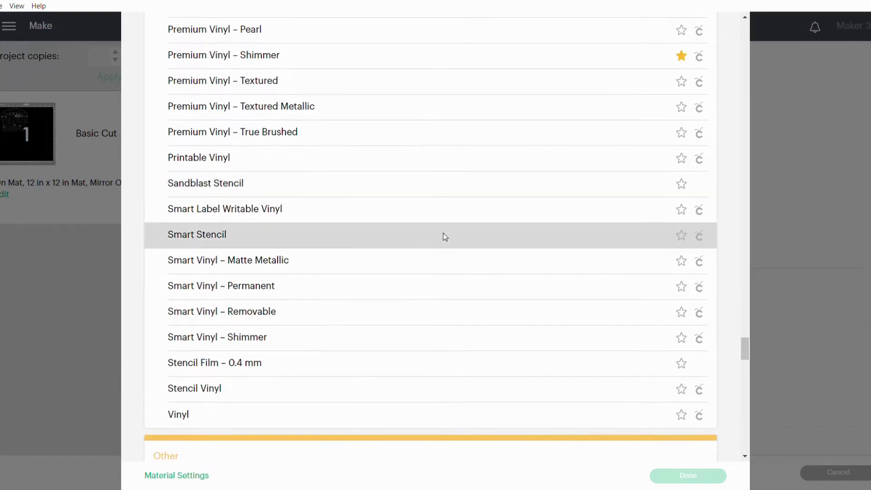
left_click(213, 391)
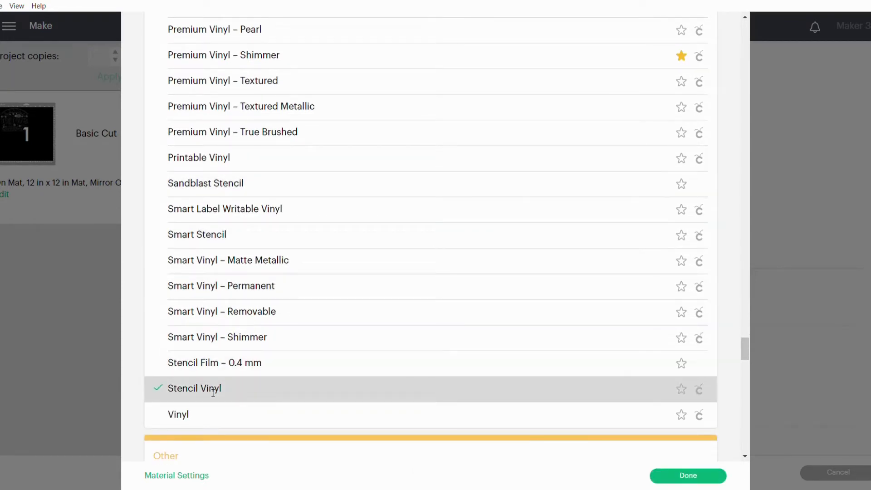
left_click(687, 476)
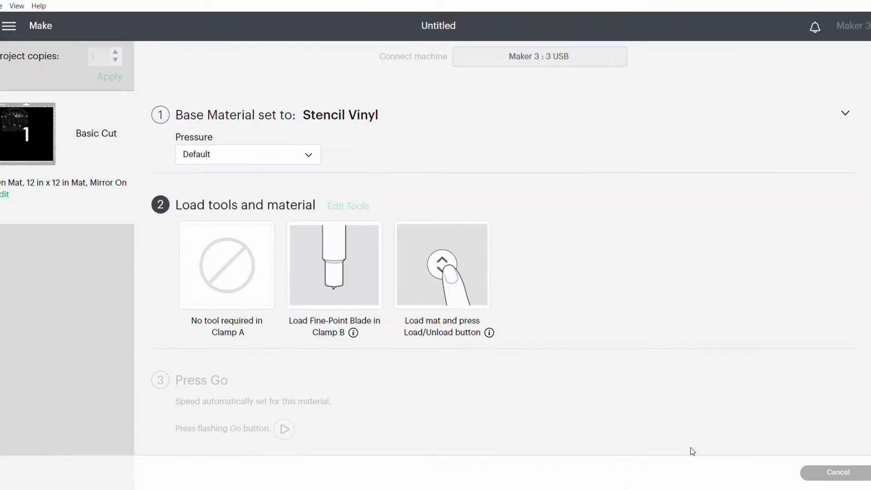